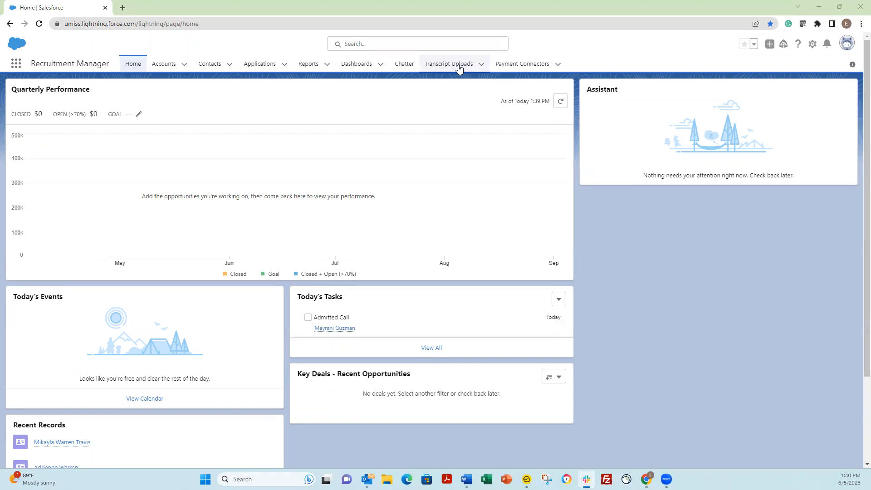
# Search all records in global Search for the student's full name.
pyautogui.click(466, 44)
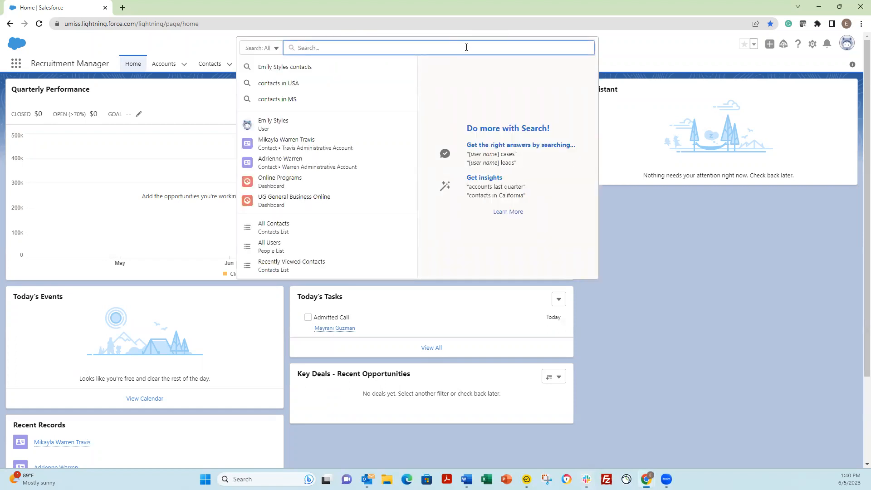
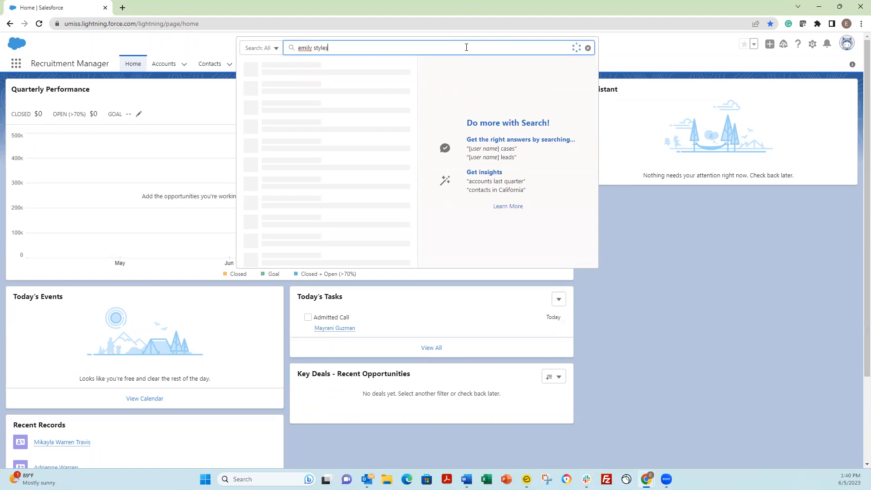
pyautogui.press('Return')
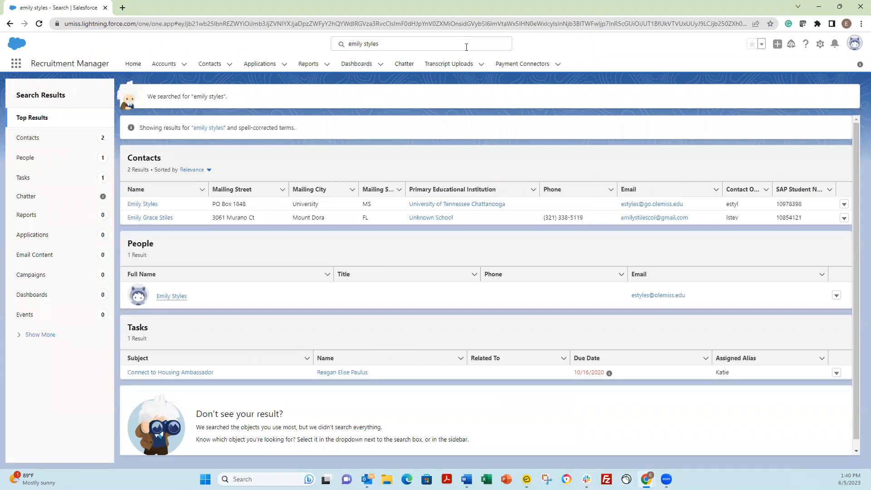
# Replace the query with the student's e-mail address and select her single contact result.
pyautogui.doubleClick(470, 44)
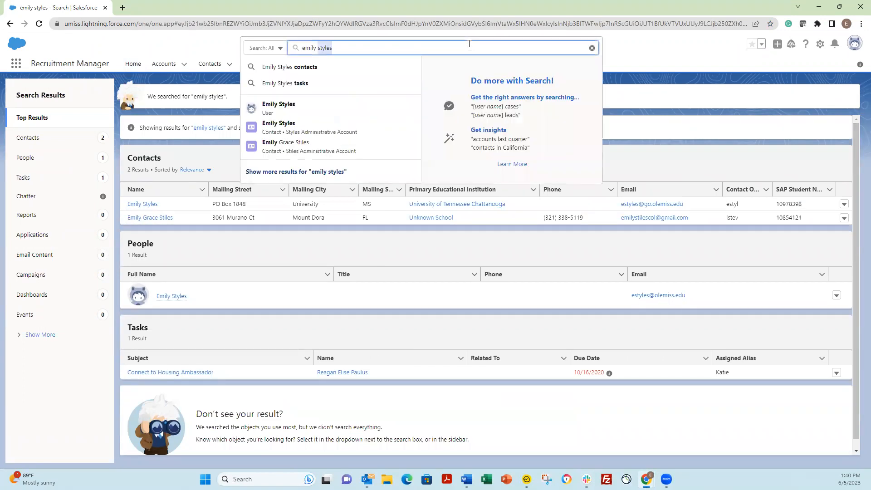
pyautogui.press('BackSpace')
pyautogui.press('BackSpace')
pyautogui.press('BackSpace')
pyautogui.press('BackSpace')
pyautogui.press('BackSpace')
pyautogui.press('BackSpace')
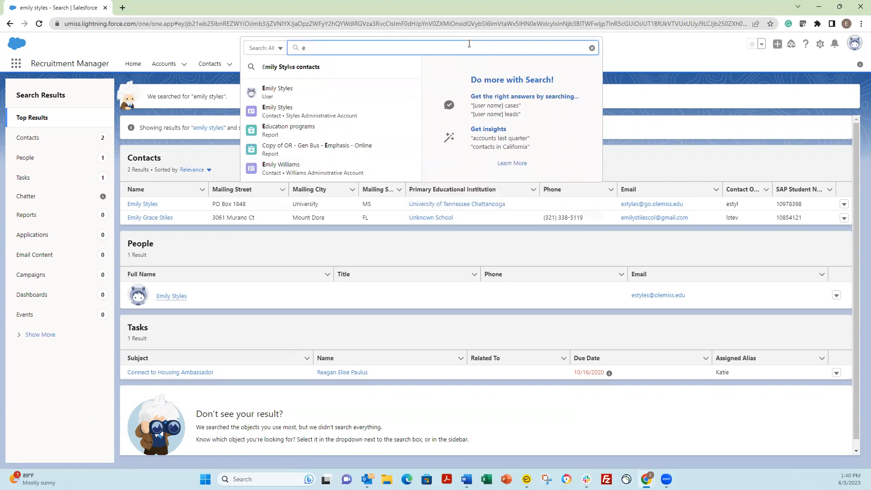
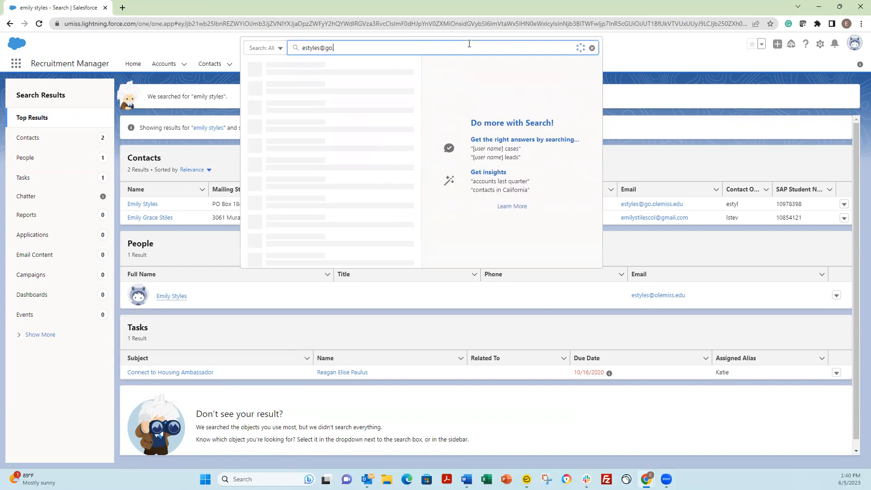
pyautogui.press('Return')
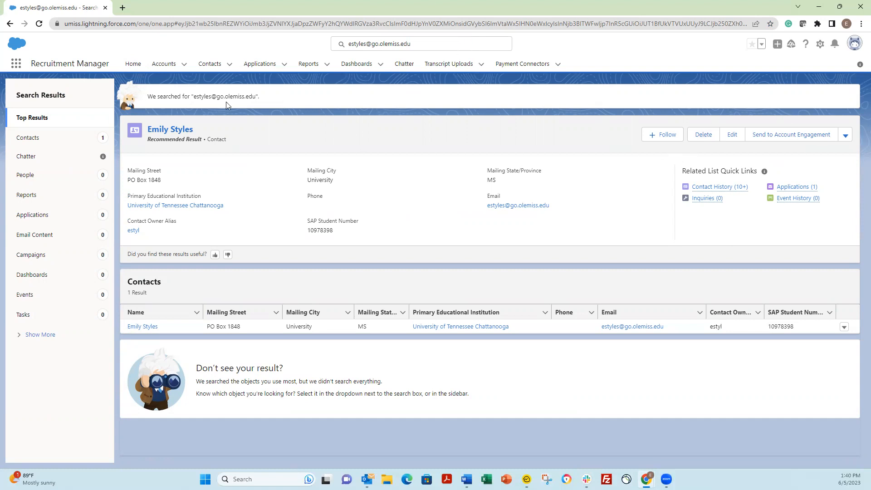
pyautogui.click(177, 132)
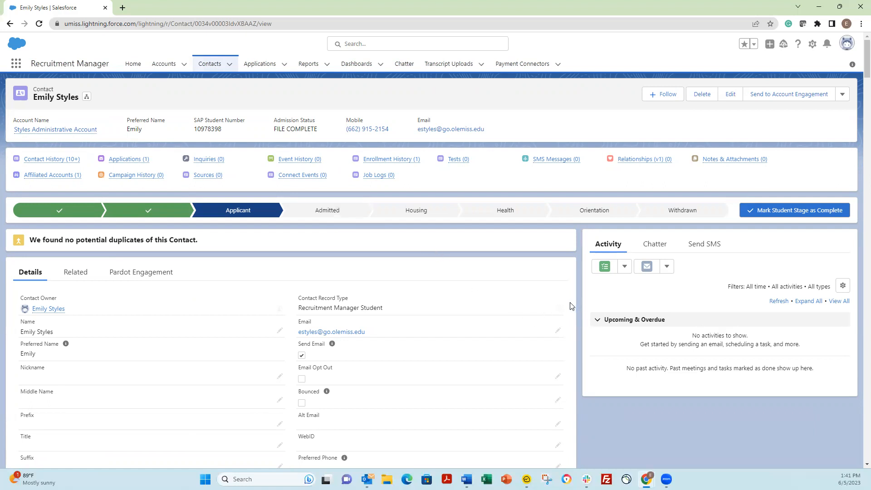
# Scroll down the student's contact record and back up to review it.
pyautogui.scroll(-2, 571, 307)
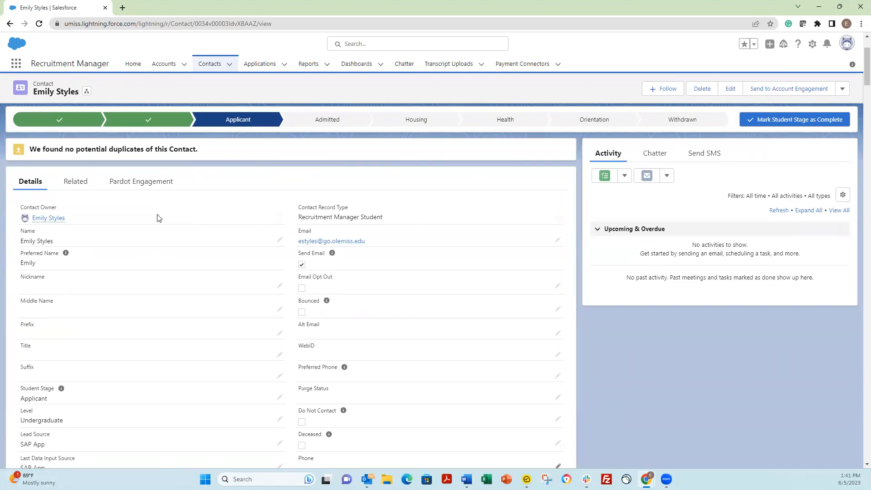
pyautogui.scroll(2, 538, 202)
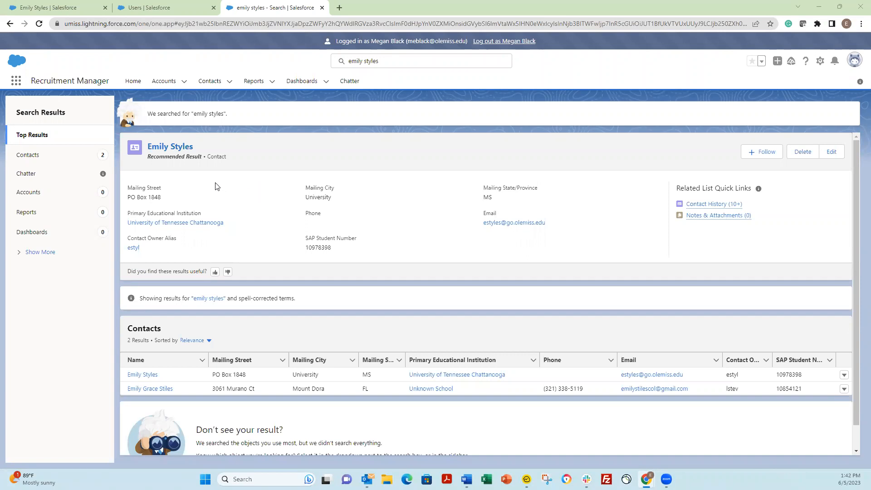
# Open the student's contact record from the search results as the other user.
pyautogui.click(167, 147)
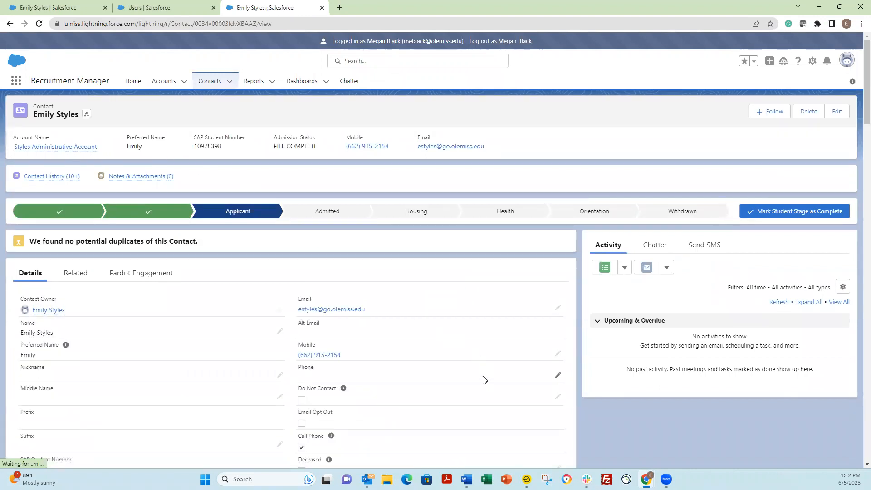
pyautogui.scroll(-3, 483, 377)
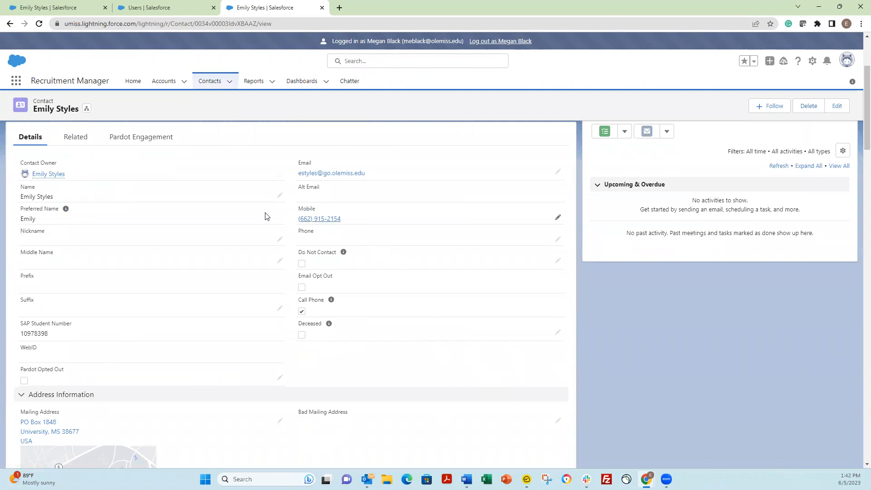
pyautogui.scroll(-5, 247, 417)
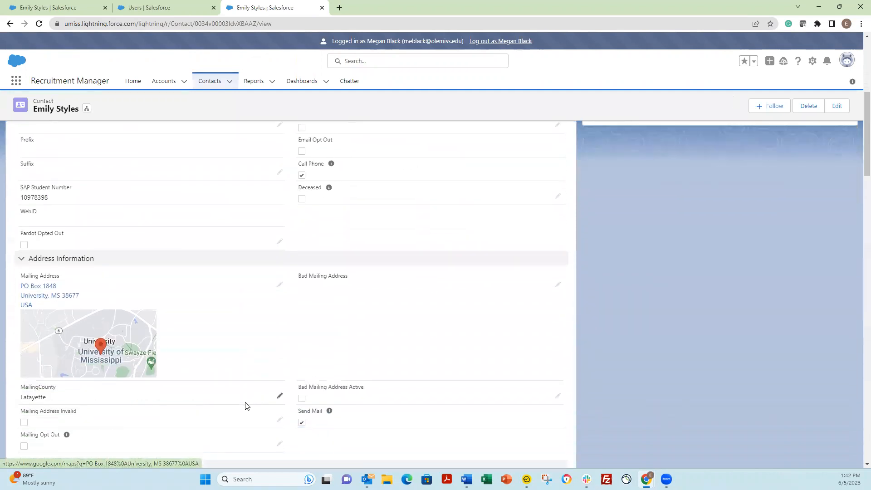
pyautogui.scroll(-1, 247, 406)
pyautogui.scroll(1, 244, 400)
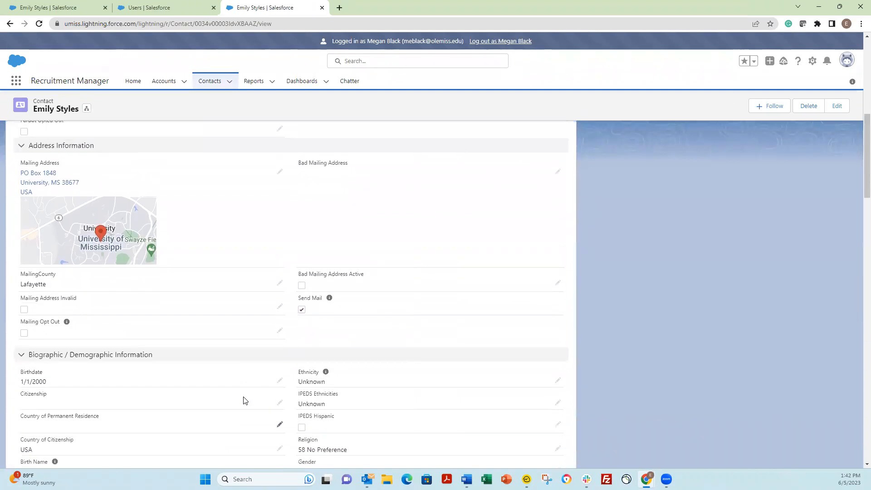
pyautogui.scroll(-1, 247, 401)
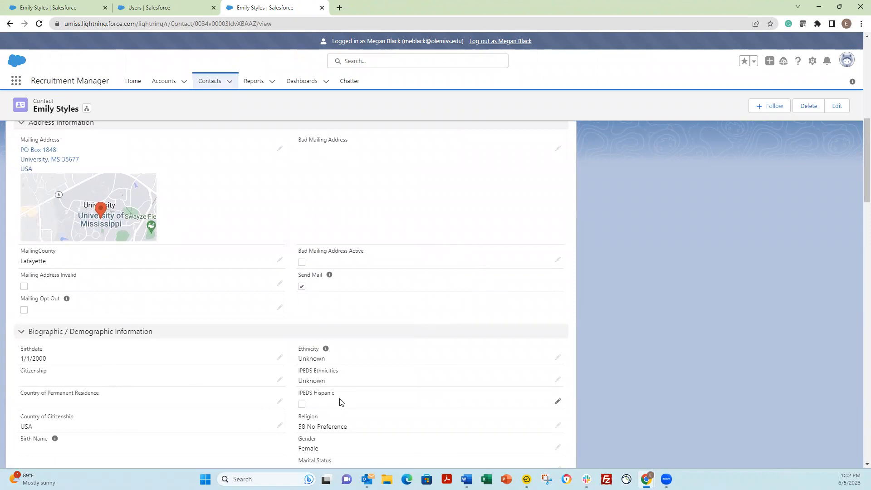
pyautogui.scroll(-4, 346, 408)
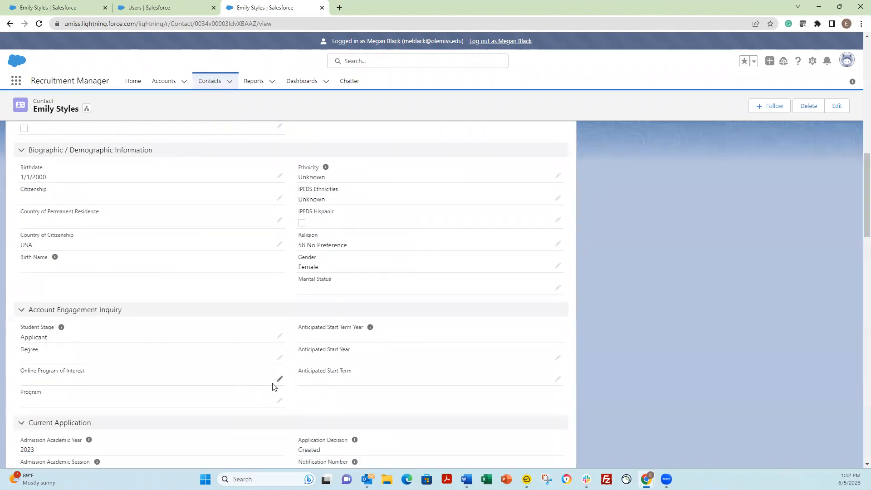
pyautogui.scroll(-3, 274, 385)
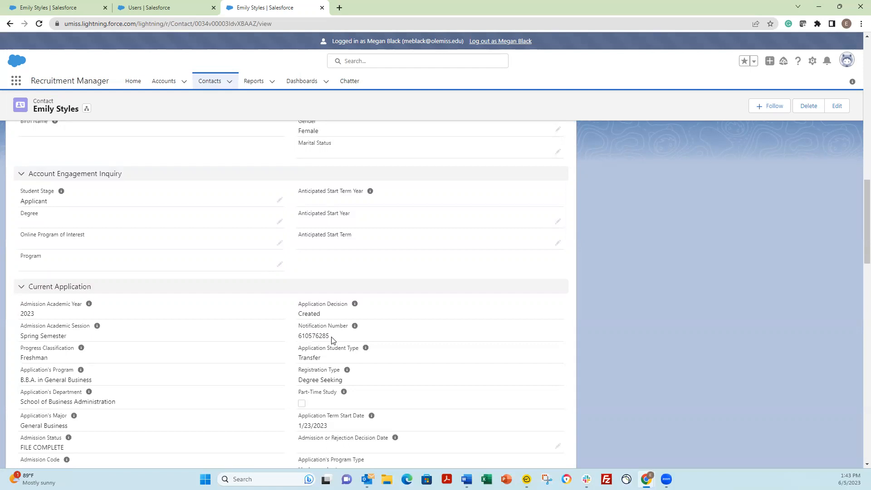
pyautogui.scroll(-4, 172, 333)
pyautogui.scroll(2, 216, 329)
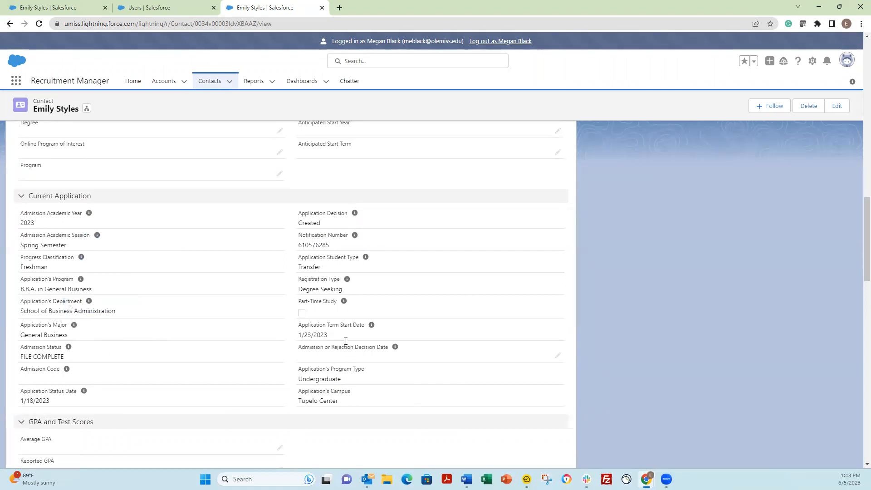
pyautogui.scroll(-6, 321, 395)
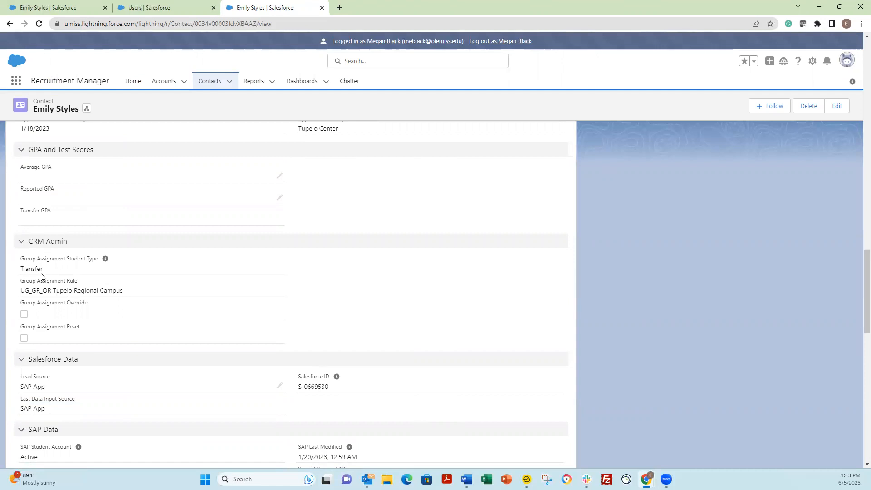
pyautogui.scroll(6, 128, 277)
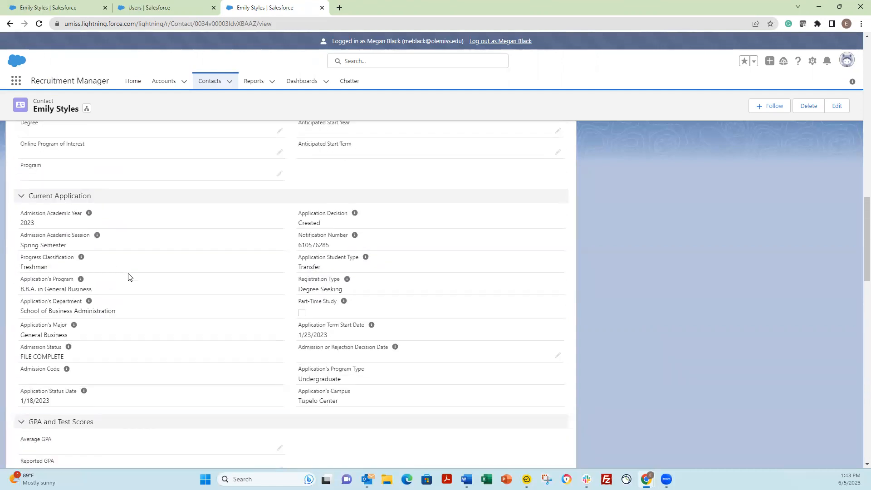
pyautogui.scroll(15, 128, 277)
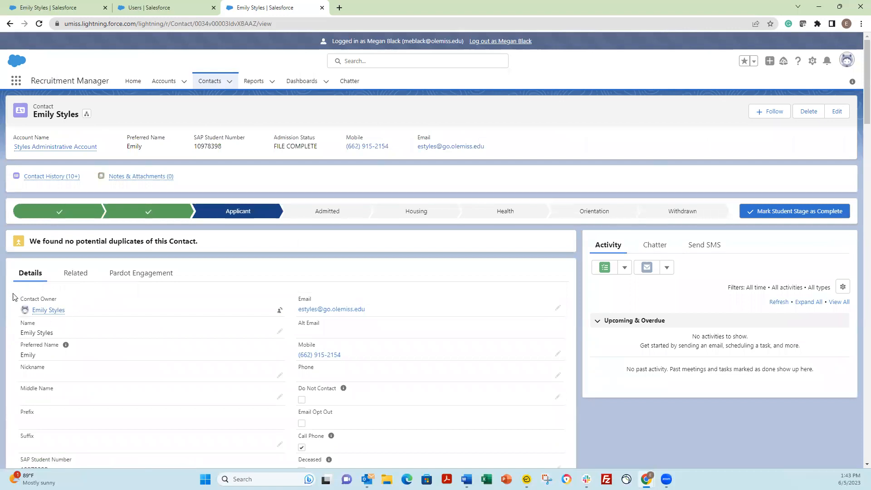
pyautogui.scroll(-10, 97, 311)
pyautogui.scroll(-15, 110, 307)
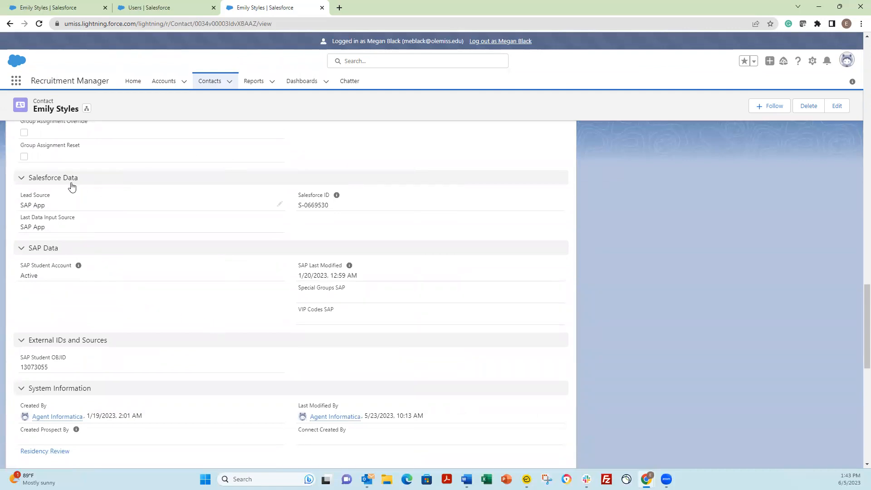
pyautogui.scroll(-1, 188, 254)
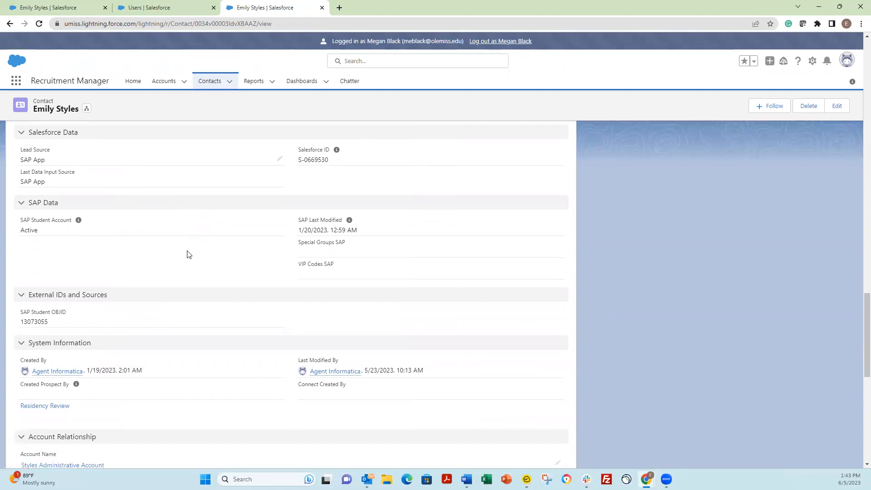
pyautogui.scroll(-3, 190, 254)
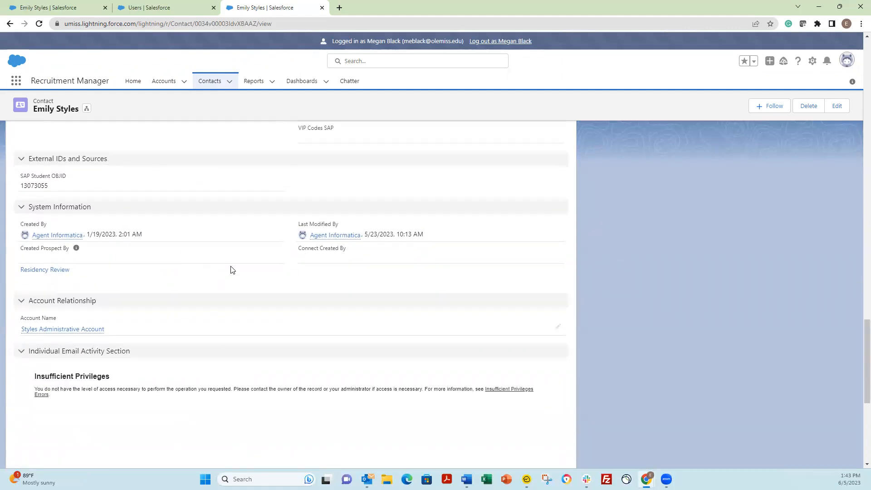
pyautogui.scroll(6, 233, 267)
pyautogui.scroll(20, 235, 267)
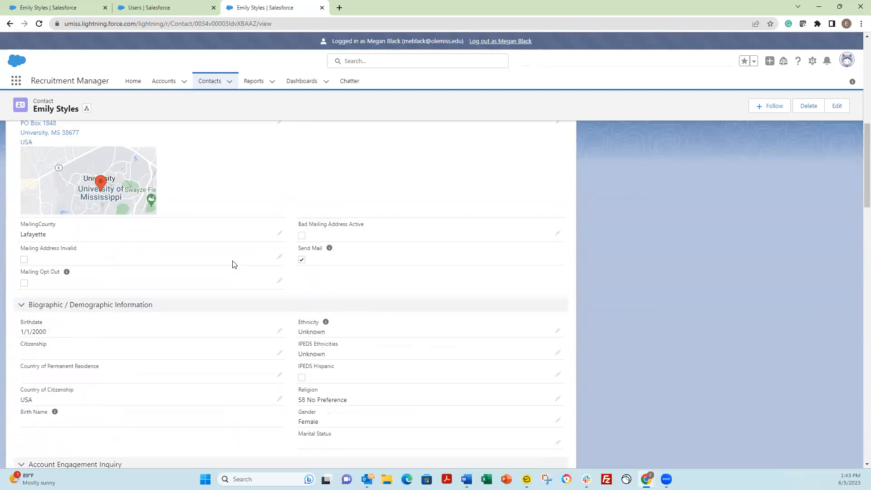
pyautogui.scroll(5, 228, 265)
pyautogui.scroll(-3, 228, 267)
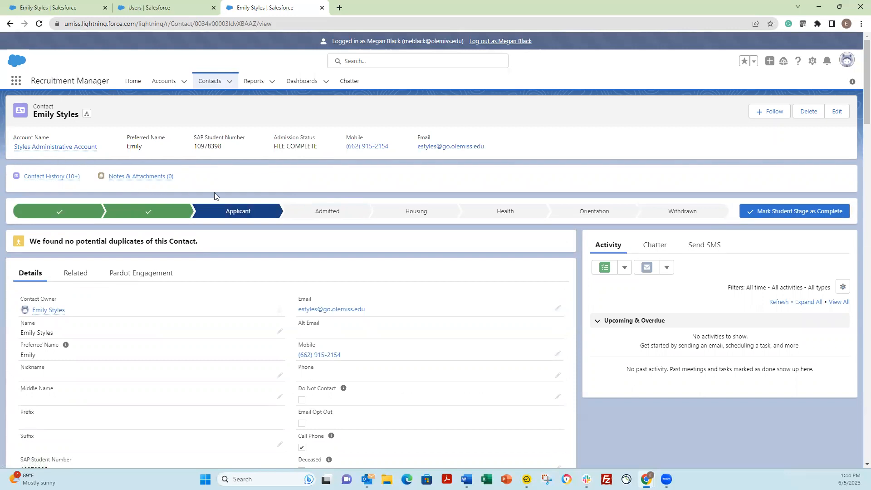
# Show the contact's Chatter feed, scroll through its posts, and check the sort options.
pyautogui.click(647, 247)
pyautogui.scroll(-2, 567, 363)
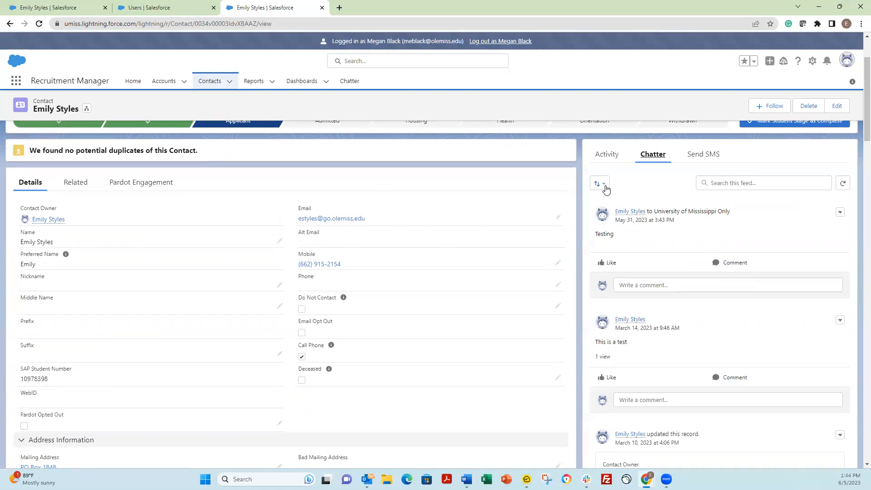
pyautogui.scroll(1, 715, 264)
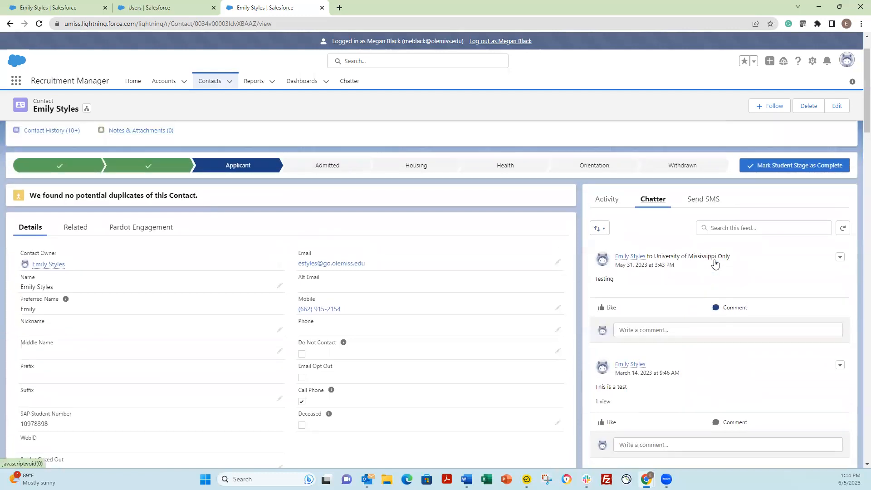
pyautogui.scroll(-4, 715, 263)
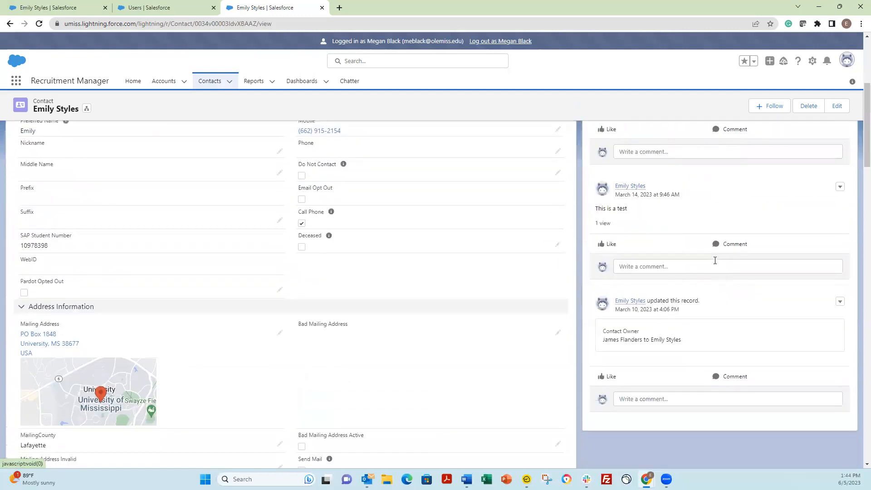
pyautogui.scroll(4, 715, 261)
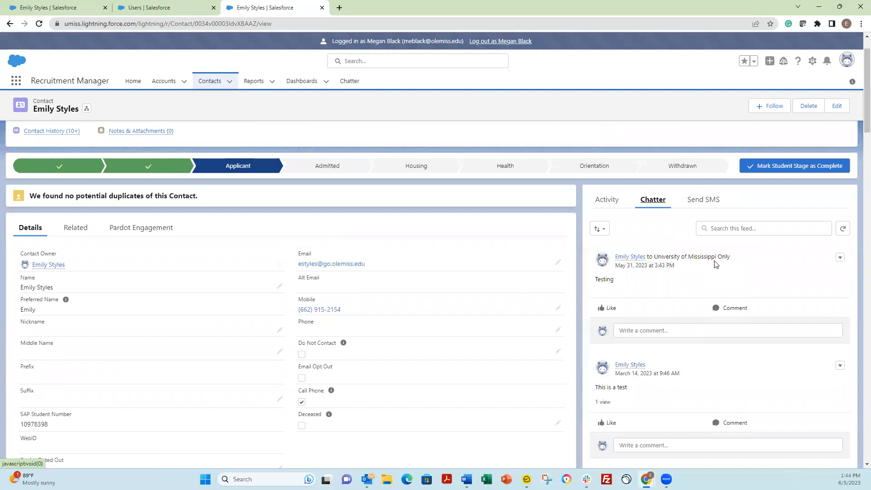
pyautogui.click(605, 230)
# Try the feed search, follow then unfollow the contact, and go to the Setup All Users list.
pyautogui.click(829, 230)
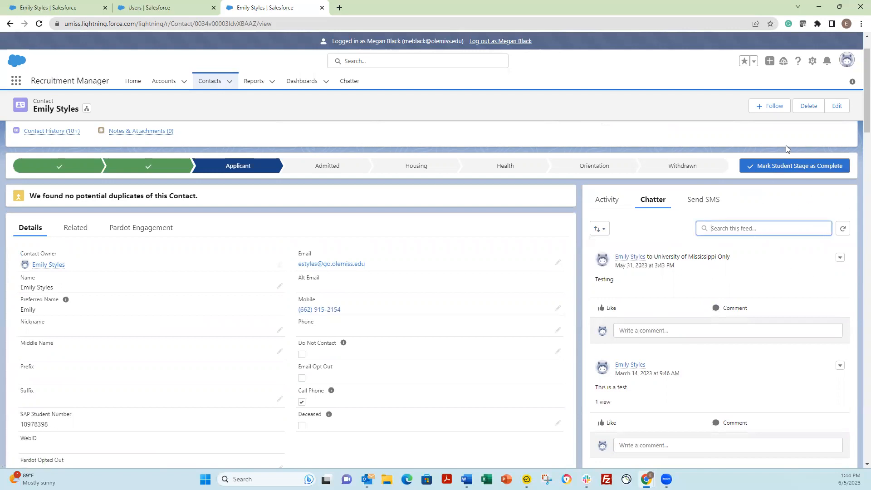
pyautogui.click(778, 108)
pyautogui.click(779, 108)
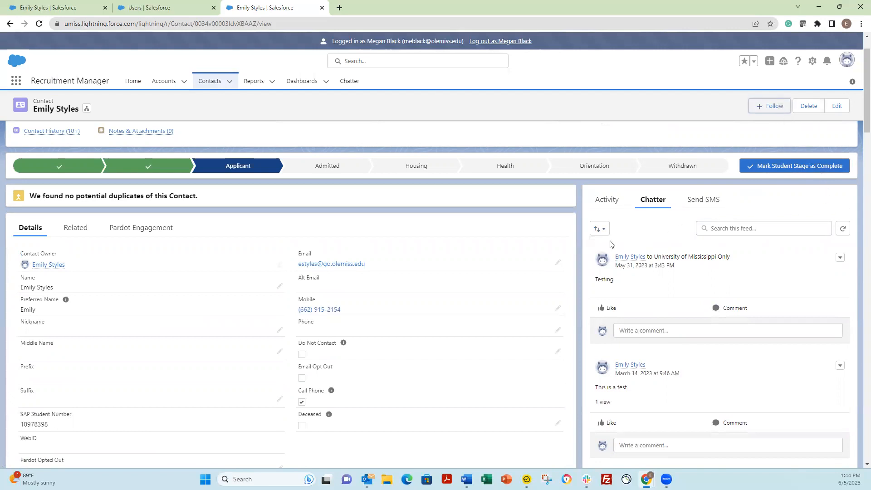
pyautogui.click(153, 4)
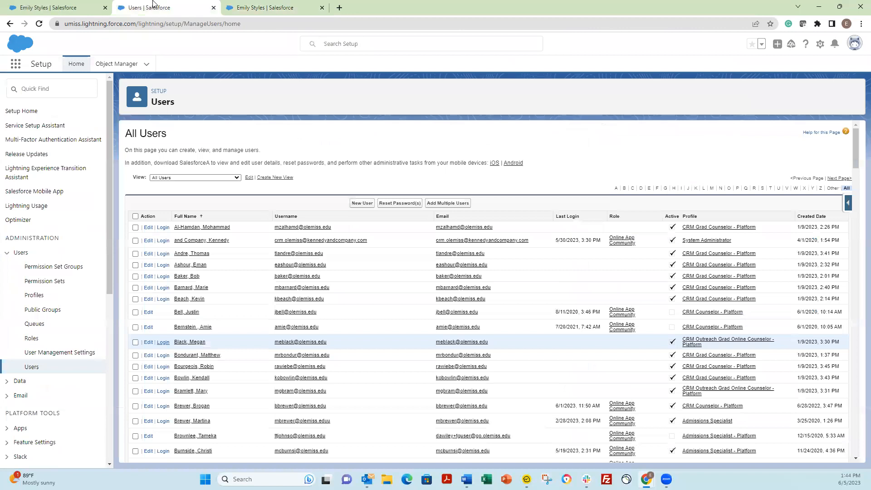
# Return to the admin view of the contact and show its Chatter feed.
pyautogui.click(59, 5)
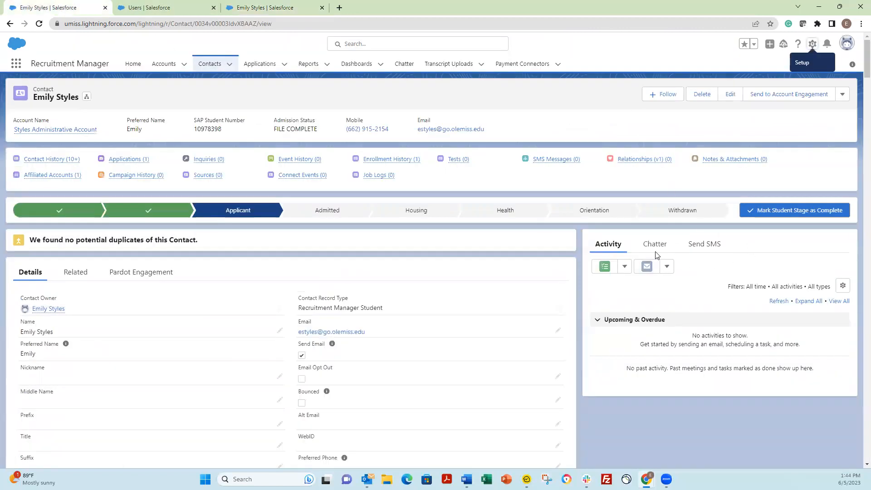
pyautogui.click(655, 251)
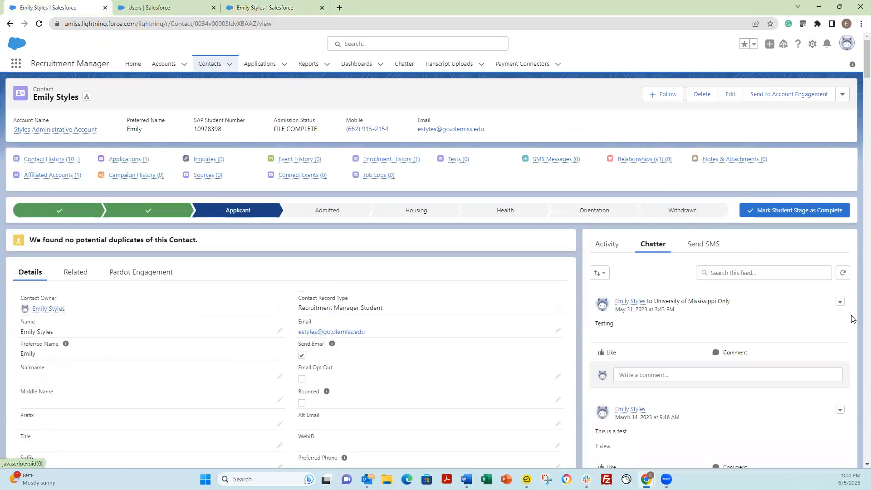
pyautogui.scroll(-5, 750, 338)
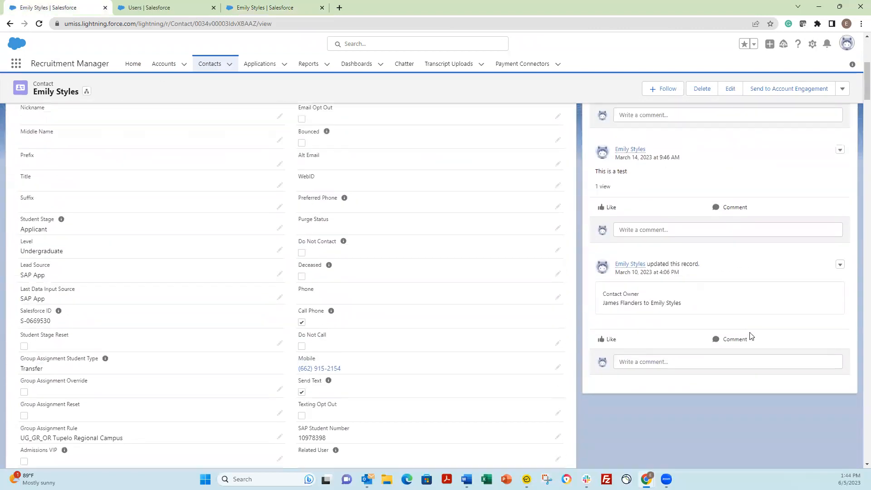
pyautogui.scroll(5, 750, 336)
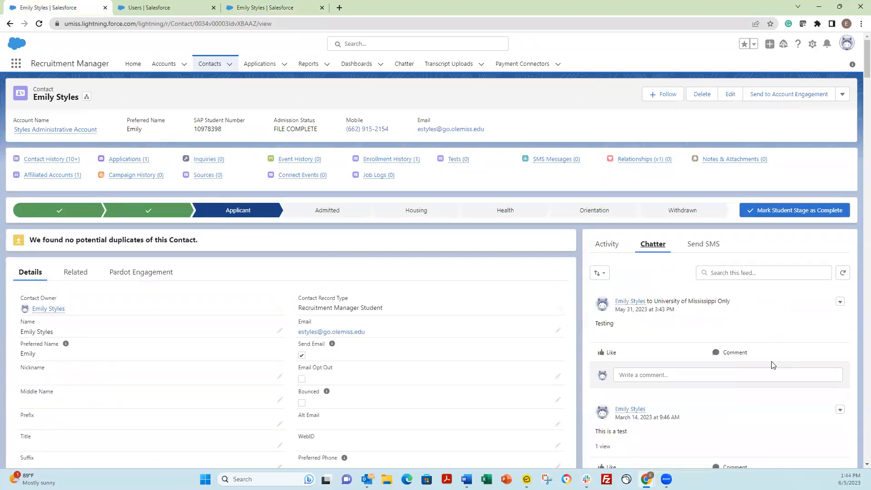
# Comment 'this is a test' on the Testing post and open the comment's options menu.
pyautogui.click(726, 375)
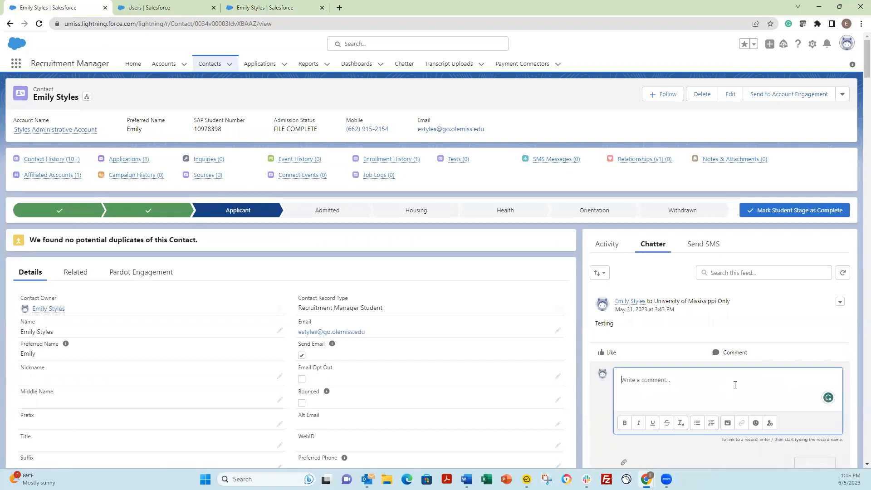
pyautogui.write('this is a test')
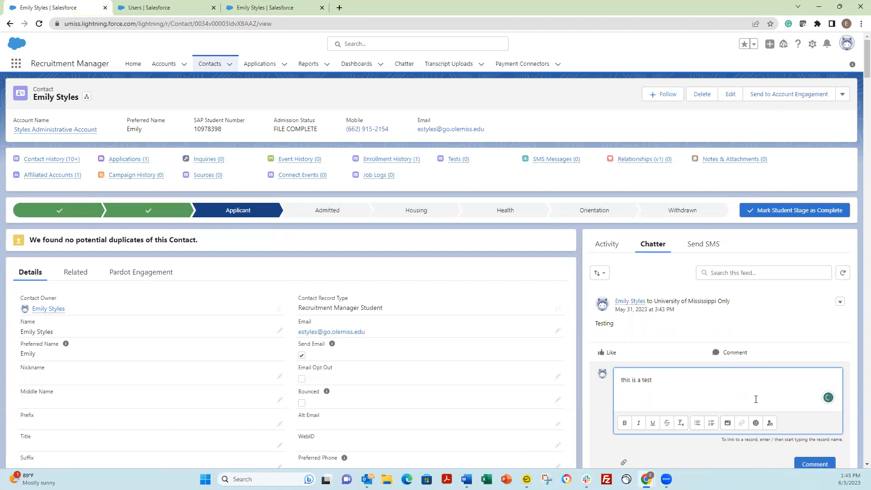
pyautogui.click(815, 463)
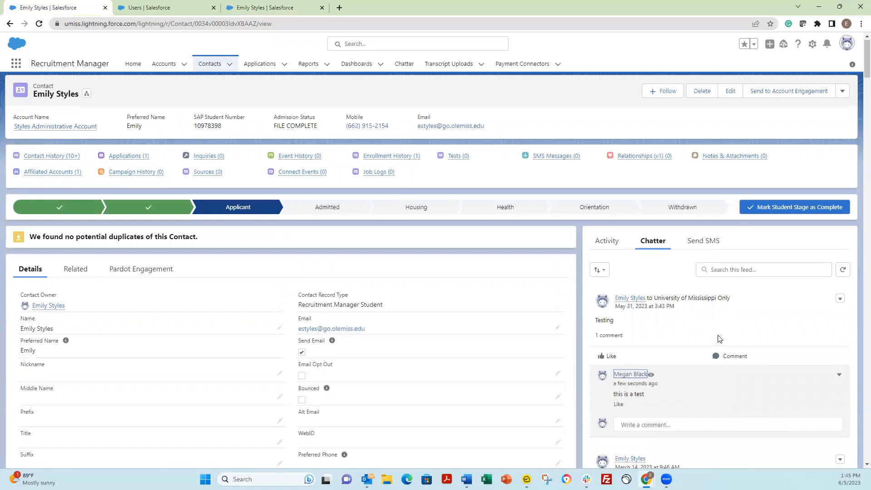
pyautogui.click(839, 375)
# Close the comment menu and view the contact's activity and Chatter feed as the impersonated user.
pyautogui.click(839, 376)
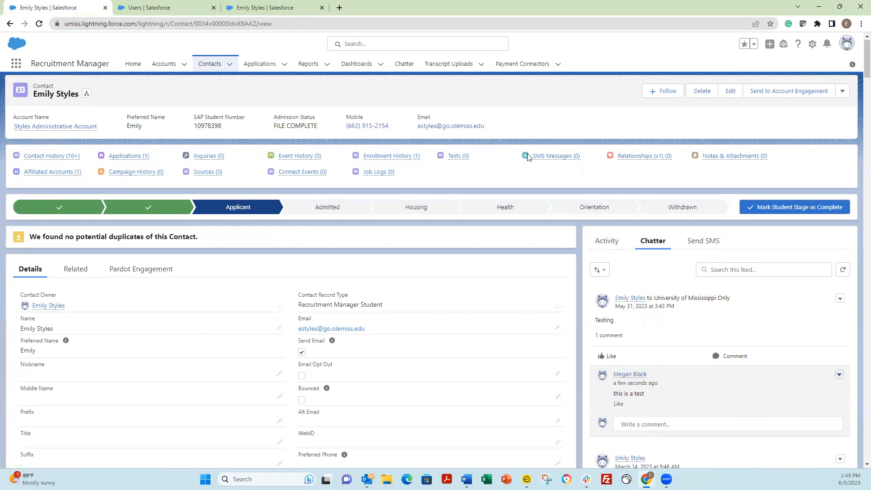
pyautogui.click(263, 7)
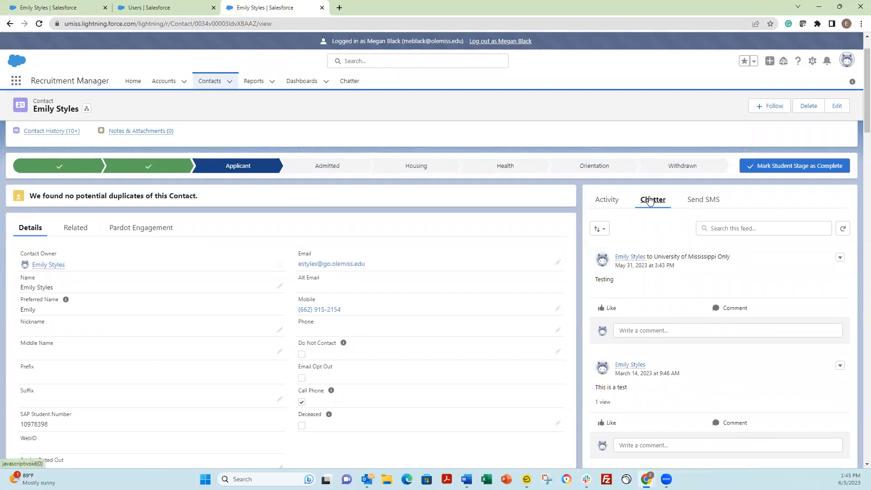
pyautogui.click(608, 200)
pyautogui.click(659, 205)
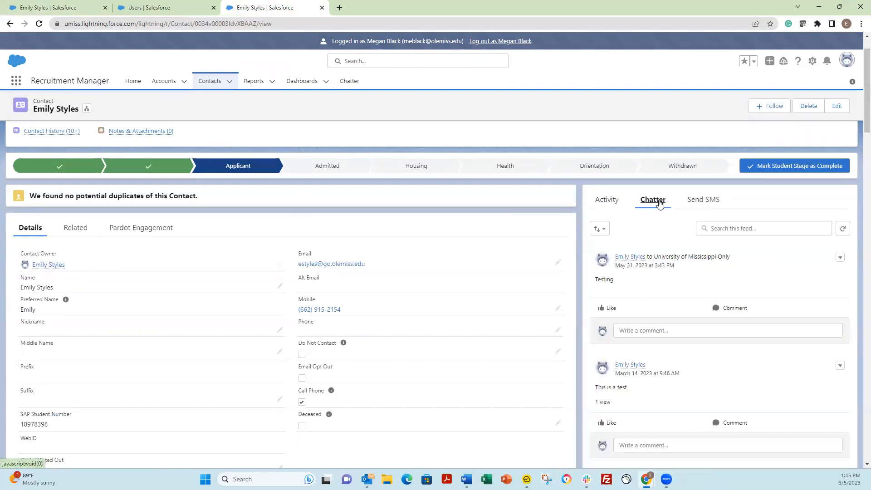
# Scroll the impersonated user's Chatter feed and compare the contact across both browser tabs.
pyautogui.scroll(-5, 666, 348)
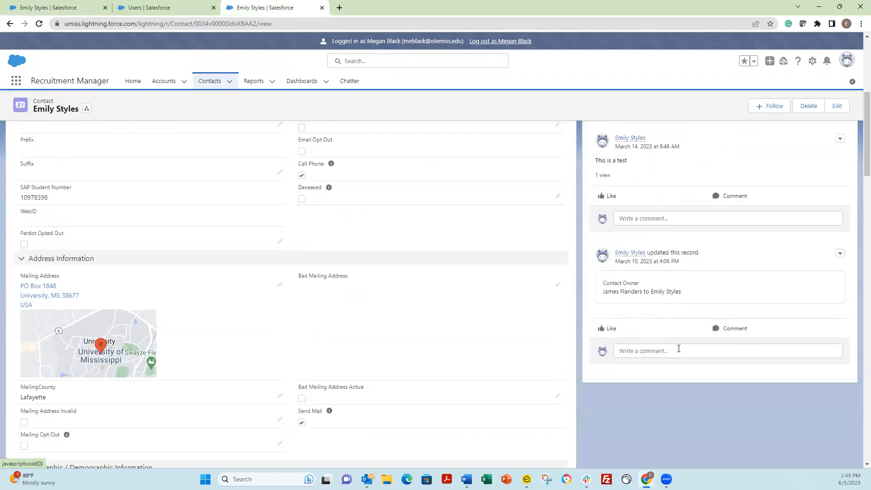
pyautogui.scroll(6, 704, 356)
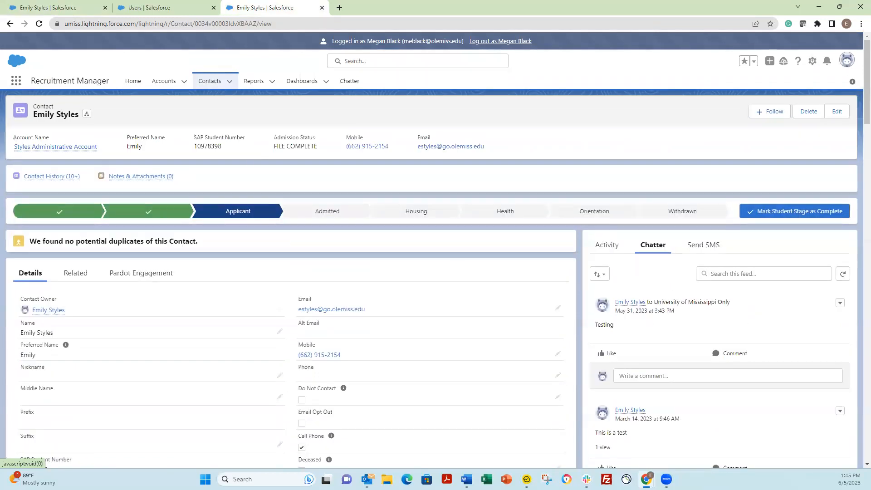
pyautogui.click(77, 4)
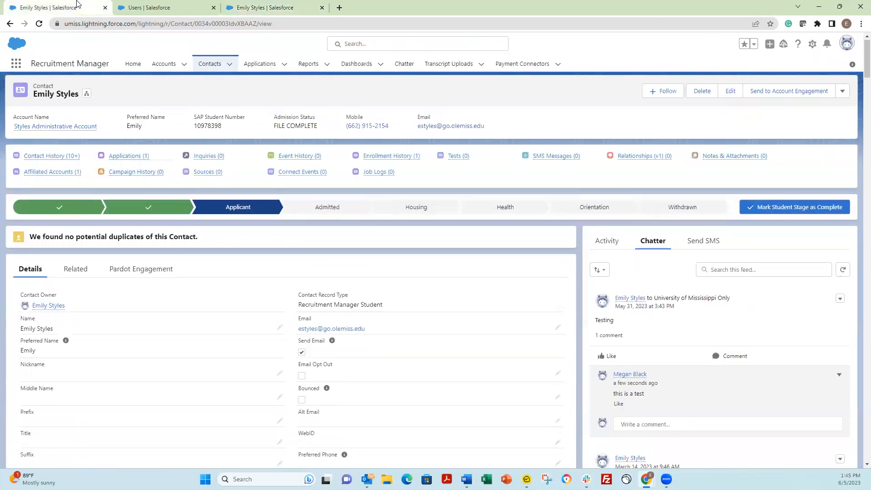
pyautogui.click(258, 6)
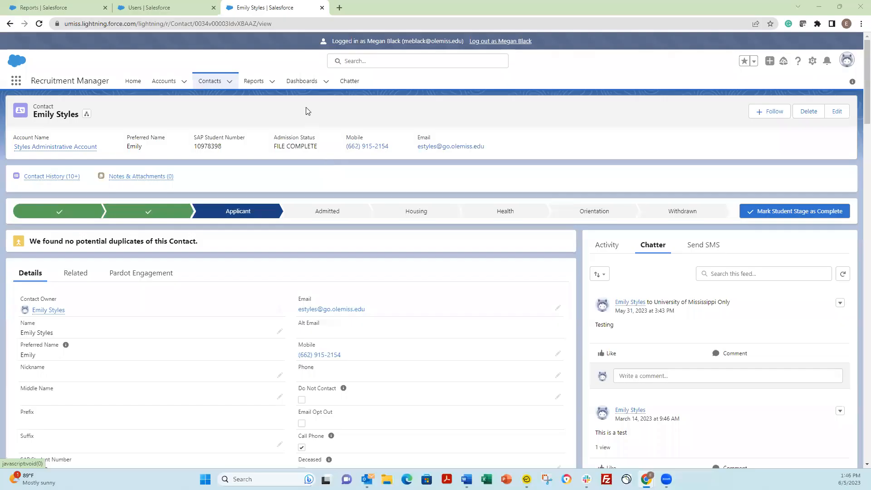
# Browse Reports through All Folders to the Outreach folder and open the Applied Sciences programs report.
pyautogui.click(264, 83)
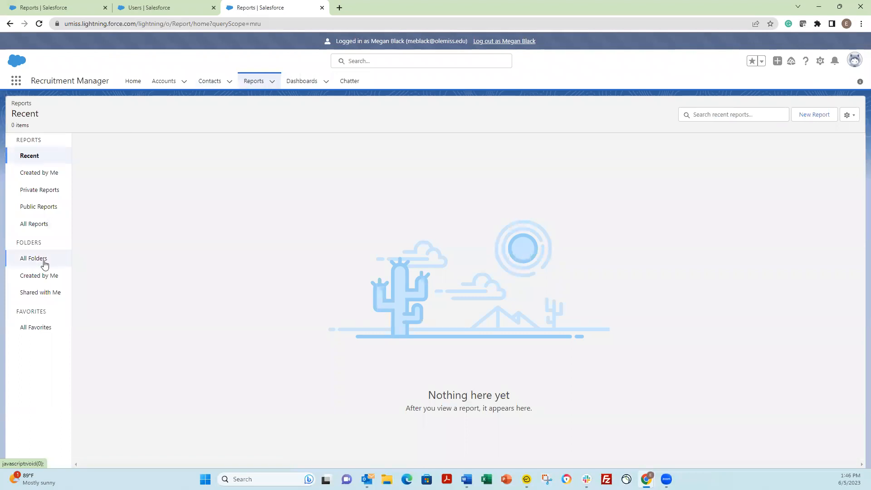
pyautogui.click(44, 262)
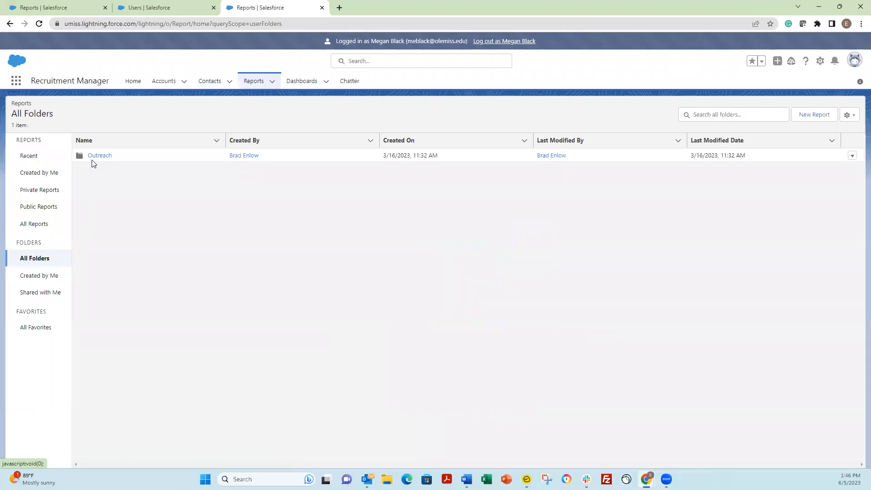
pyautogui.click(100, 155)
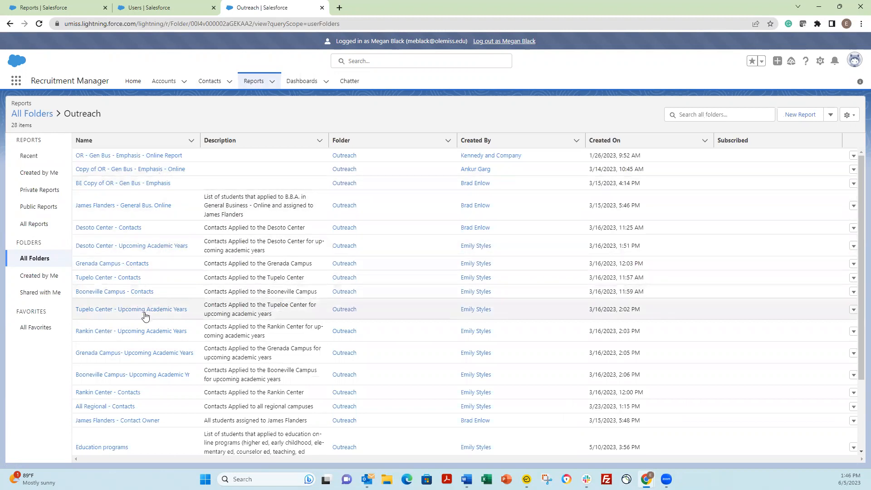
pyautogui.scroll(-3, 145, 316)
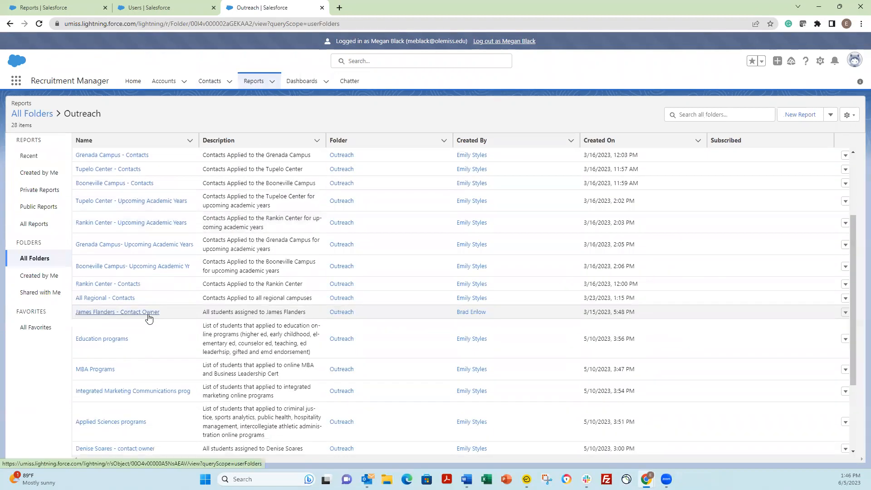
pyautogui.click(127, 425)
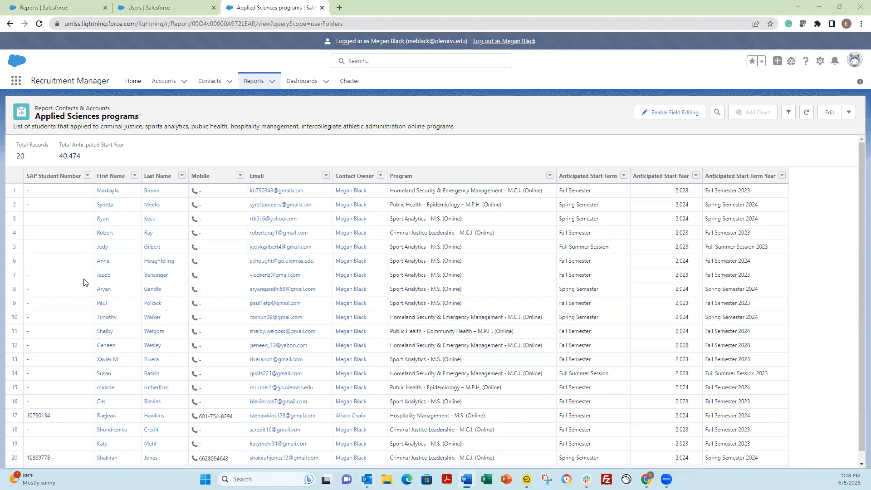
# Open the fifth student's contact record and highlight its Online Program of Interest value.
pyautogui.click(103, 247)
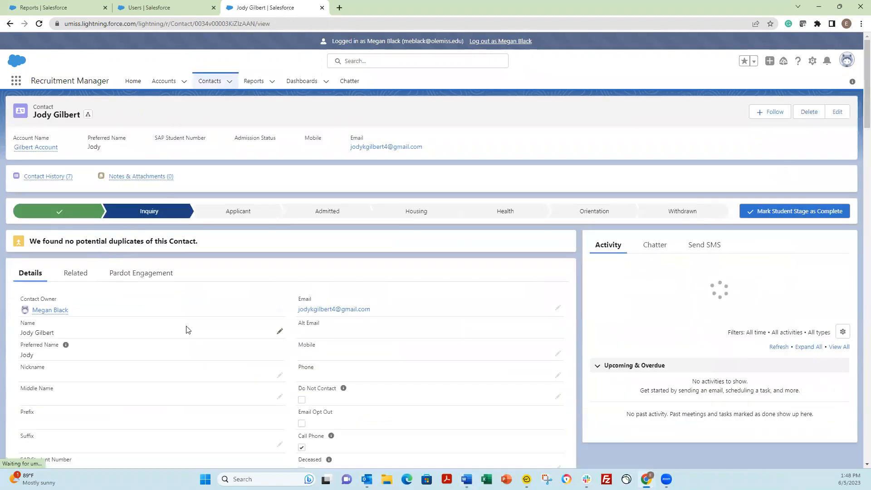
pyautogui.scroll(-2, 202, 342)
pyautogui.scroll(-1, 201, 341)
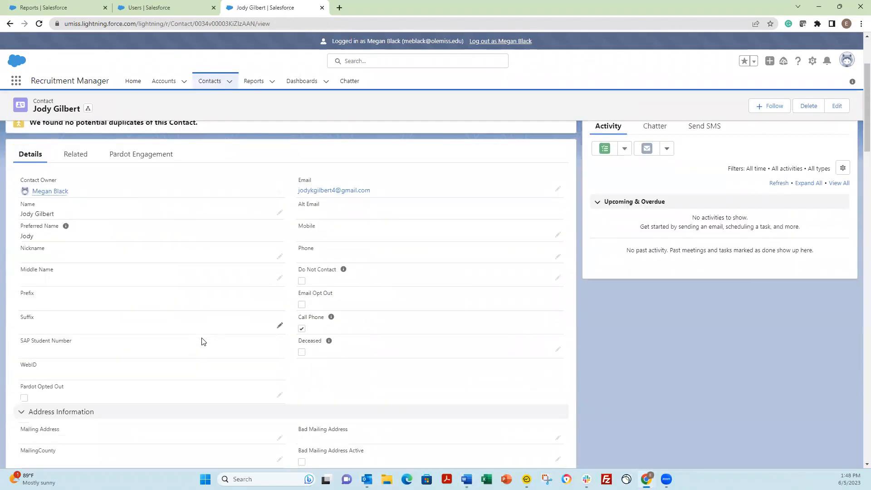
pyautogui.scroll(-9, 202, 341)
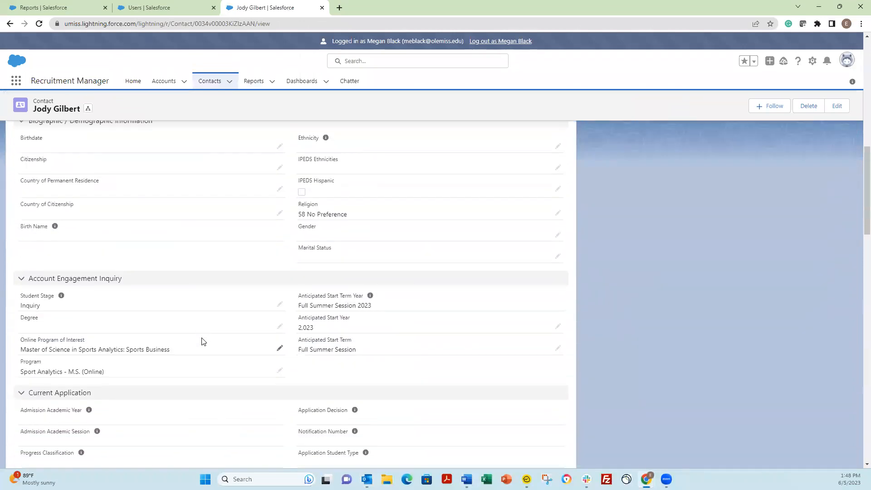
pyautogui.scroll(-2, 202, 341)
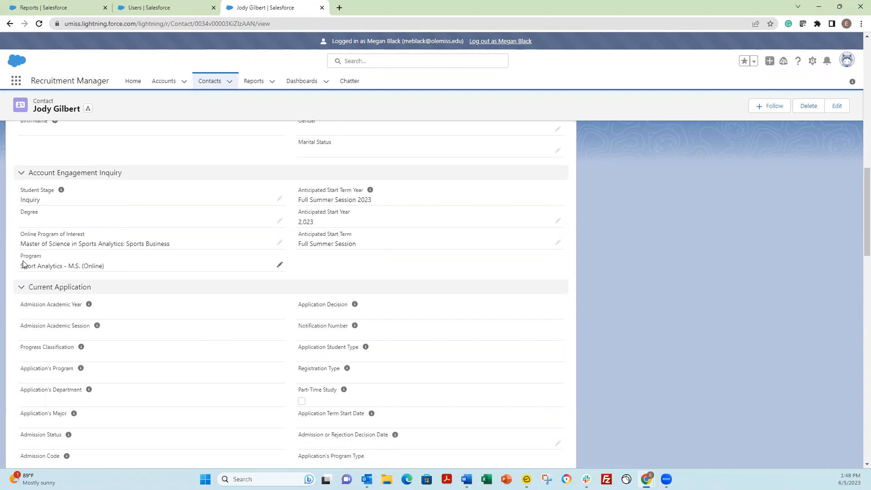
pyautogui.moveTo(25, 244); pyautogui.dragTo(175, 244)
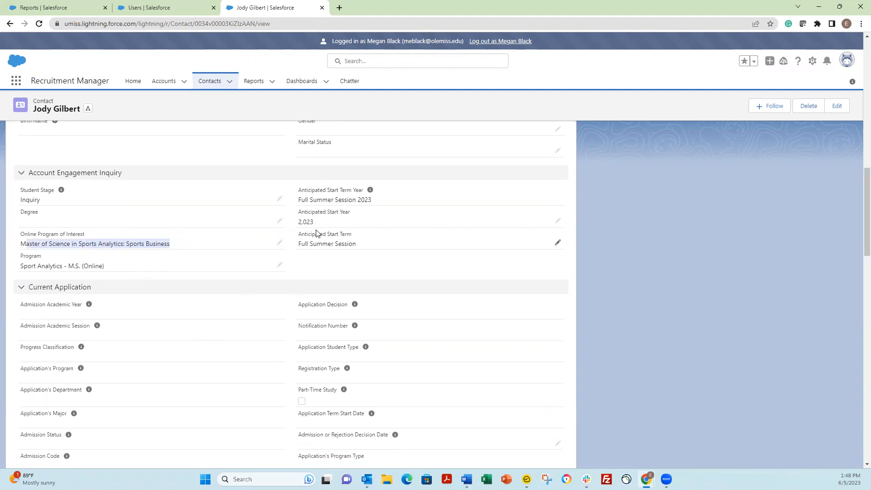
# Review the Sport Analytics - M.S. (Online) program starting Full Summer Session 2023, then return to the top.
pyautogui.scroll(15, 335, 284)
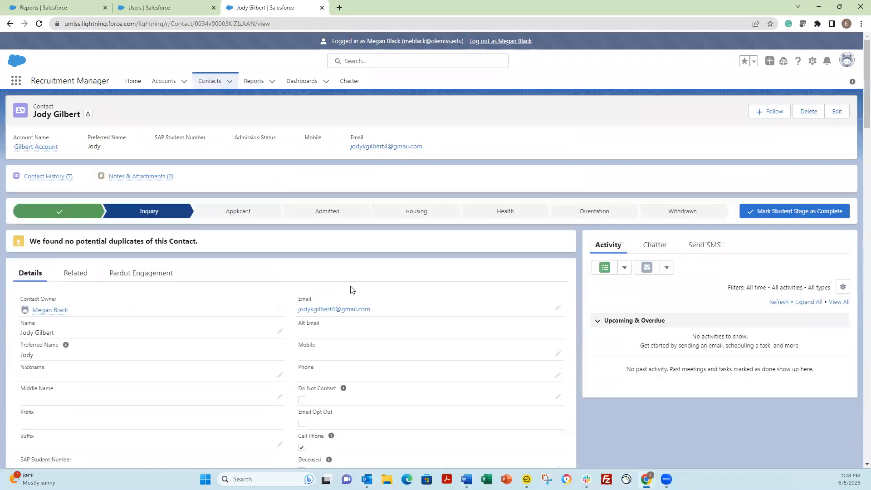
pyautogui.scroll(-2, 253, 294)
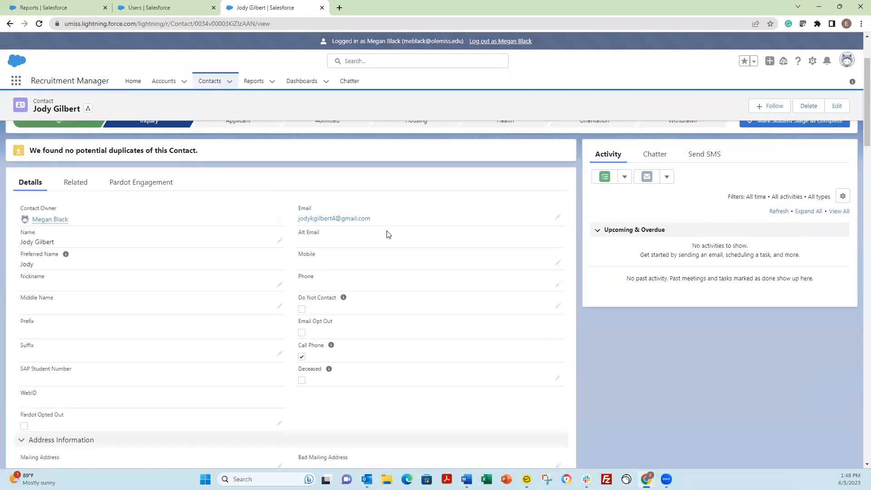
pyautogui.scroll(-8, 386, 231)
pyautogui.scroll(2, 350, 286)
pyautogui.scroll(-2, 350, 286)
pyautogui.scroll(1, 350, 287)
pyautogui.scroll(-4, 351, 288)
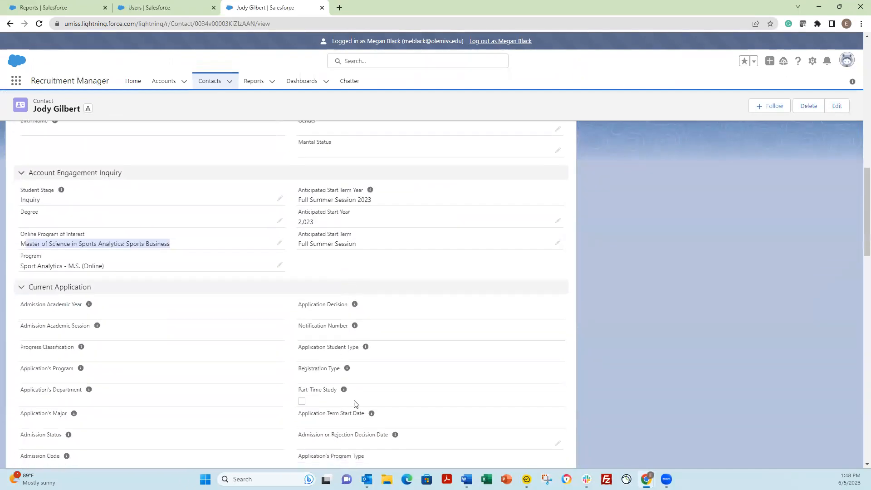
pyautogui.scroll(5, 290, 354)
pyautogui.scroll(10, 301, 341)
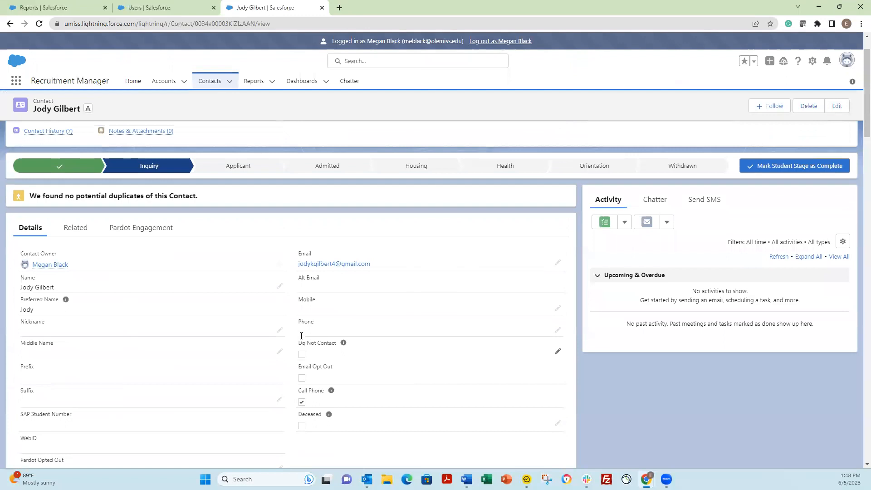